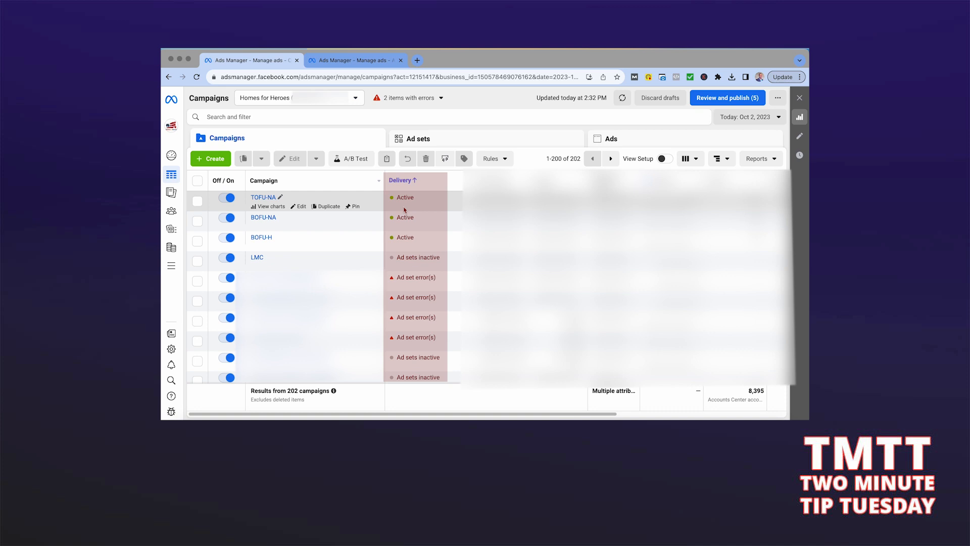
Switch to the other browser tab that has the New Leads Ad Set draft open for editing.
click(359, 61)
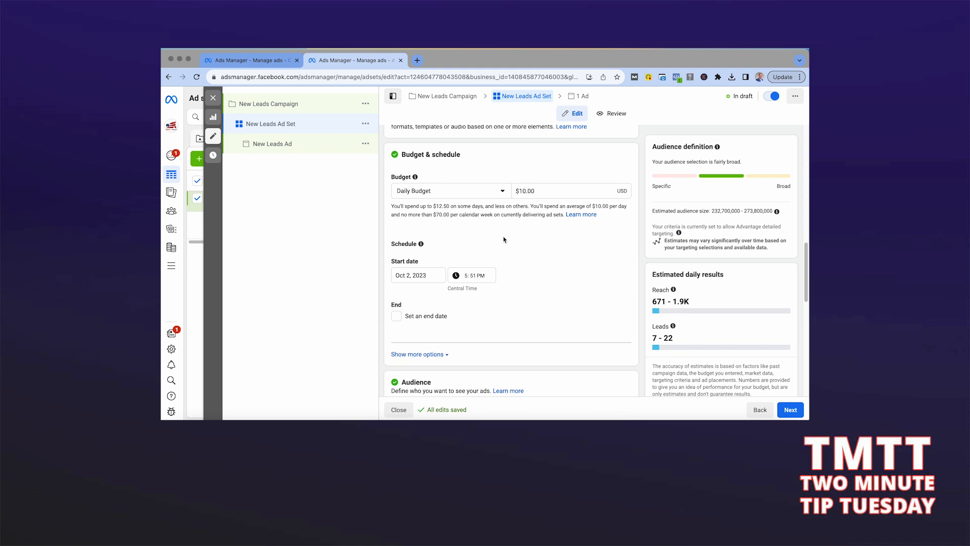
Change the New Leads Ad Set's budget type to Lifetime Budget.
click(477, 196)
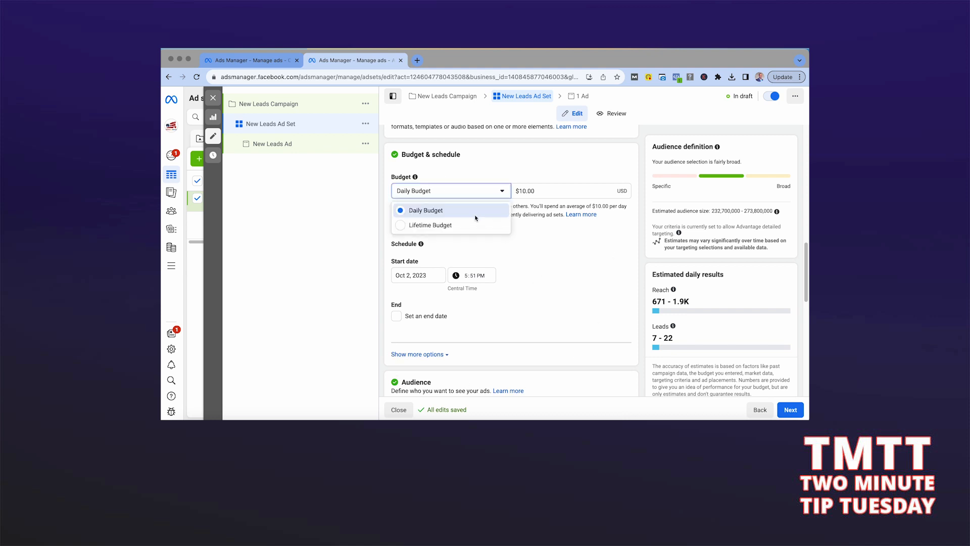
click(475, 213)
click(470, 198)
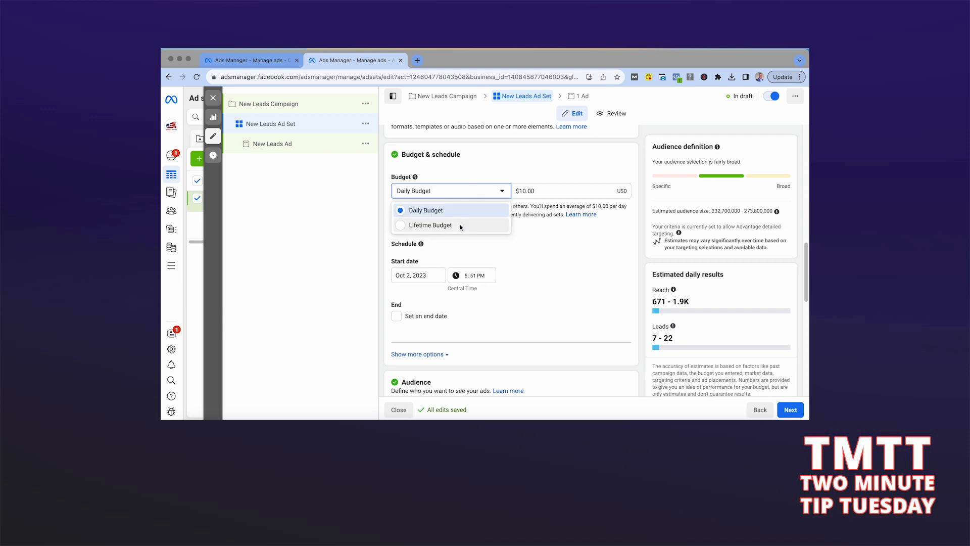
click(459, 228)
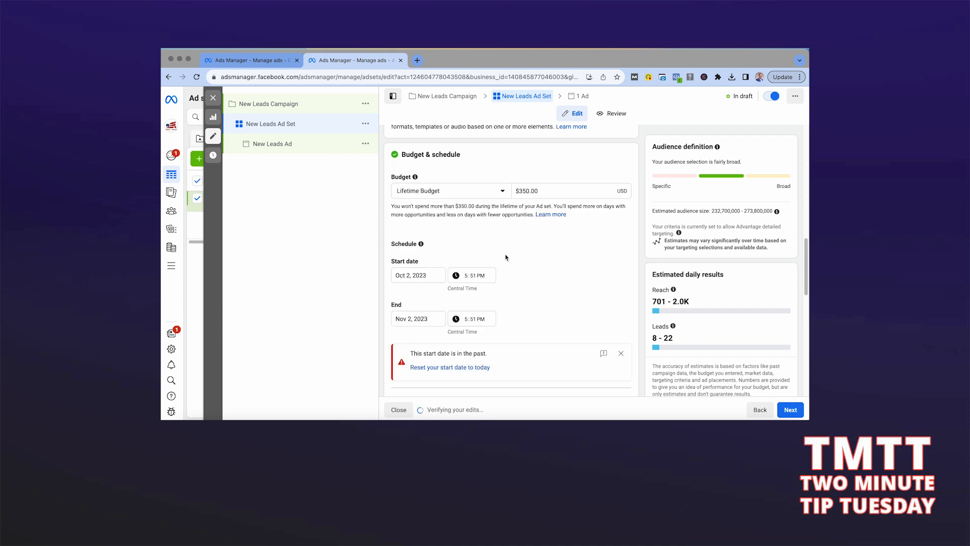
Return the ad set's budget type to Daily Budget and keep that option selected.
click(488, 196)
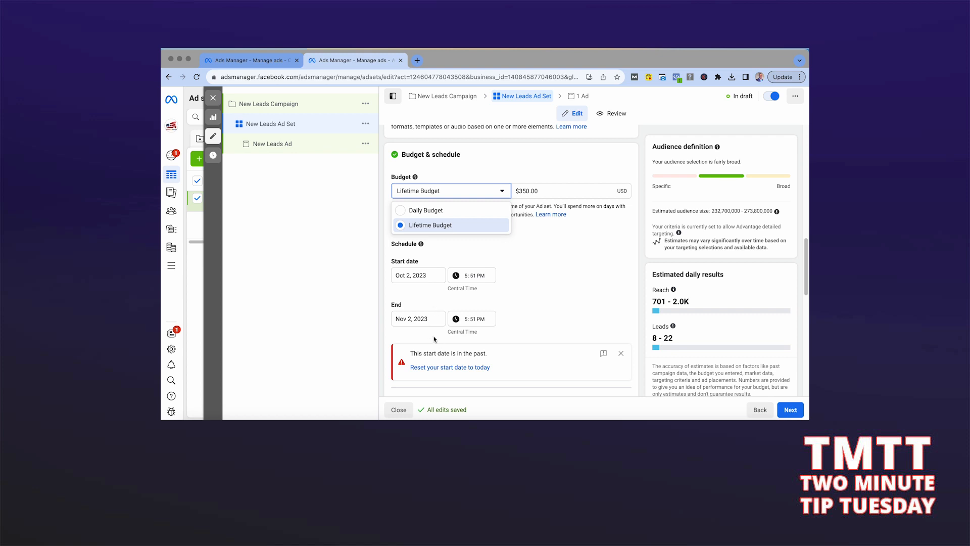
click(426, 210)
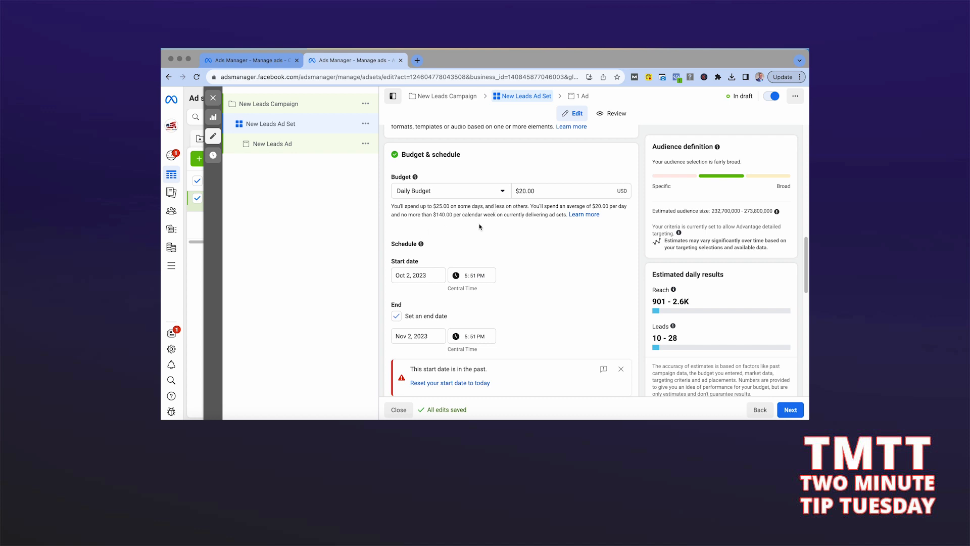
click(484, 195)
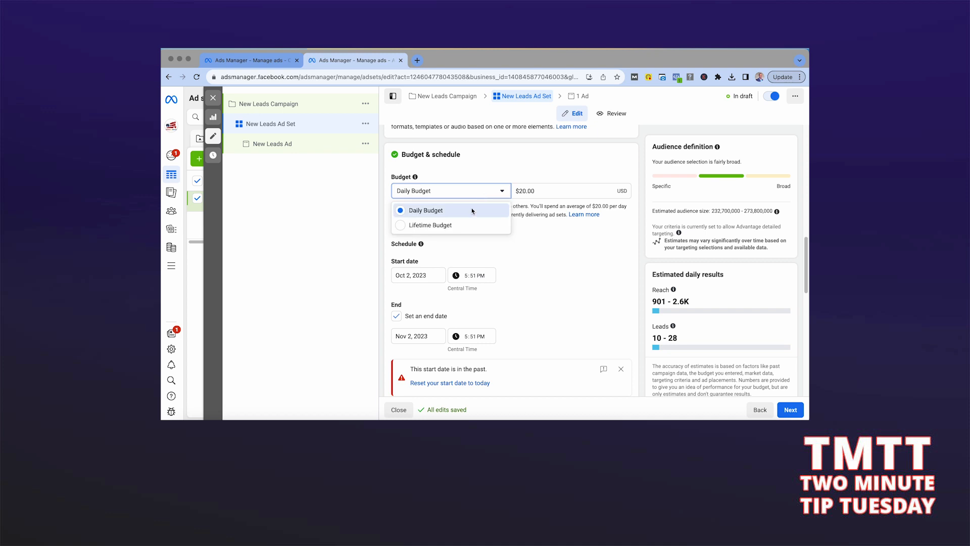
click(472, 210)
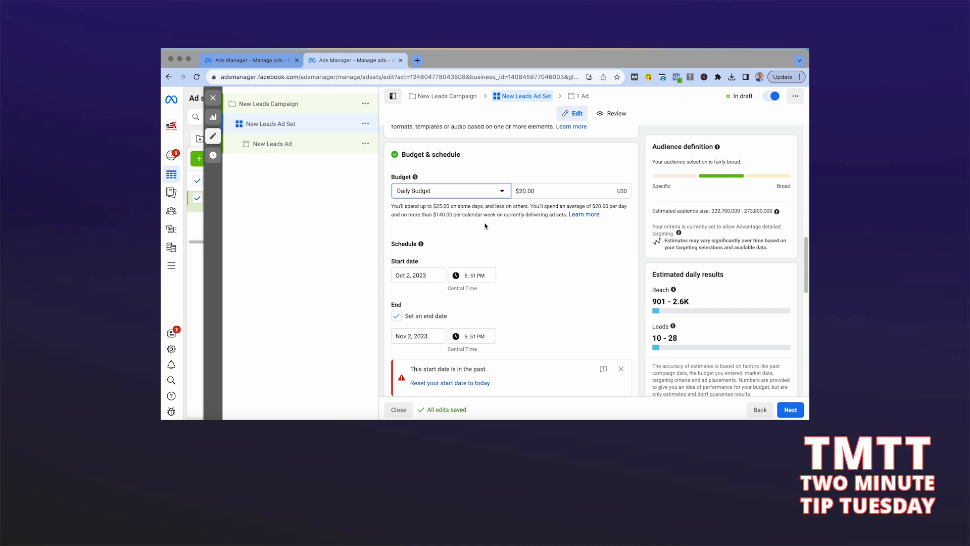
Switch the ad set to Lifetime Budget once more for comparison and change it back to Daily Budget.
click(491, 195)
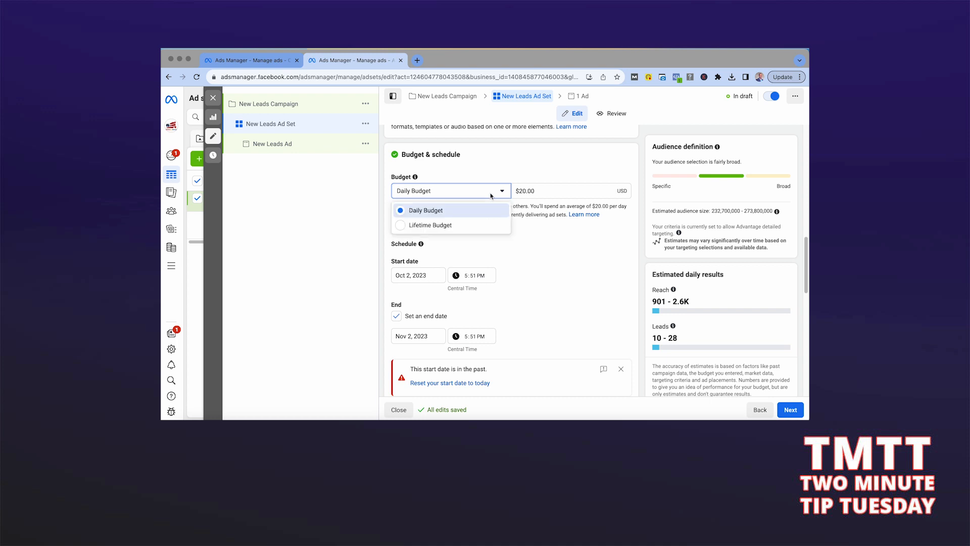
click(465, 226)
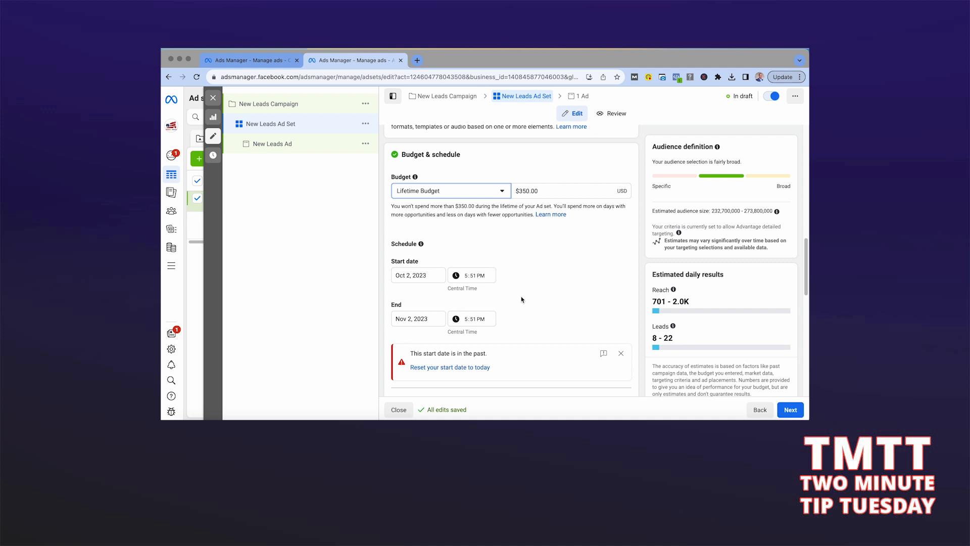
click(483, 191)
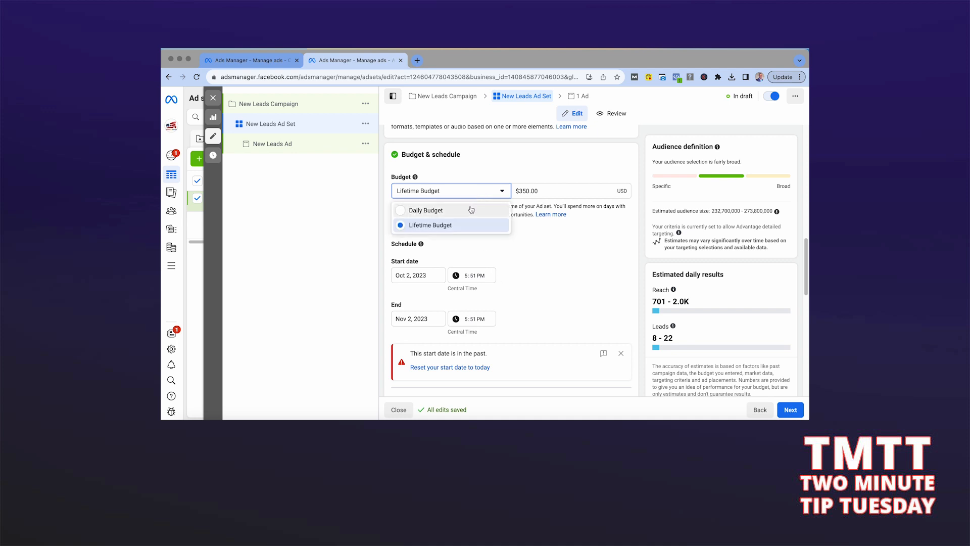
click(467, 208)
Set the ad set's daily budget amount to $30.00.
click(539, 195)
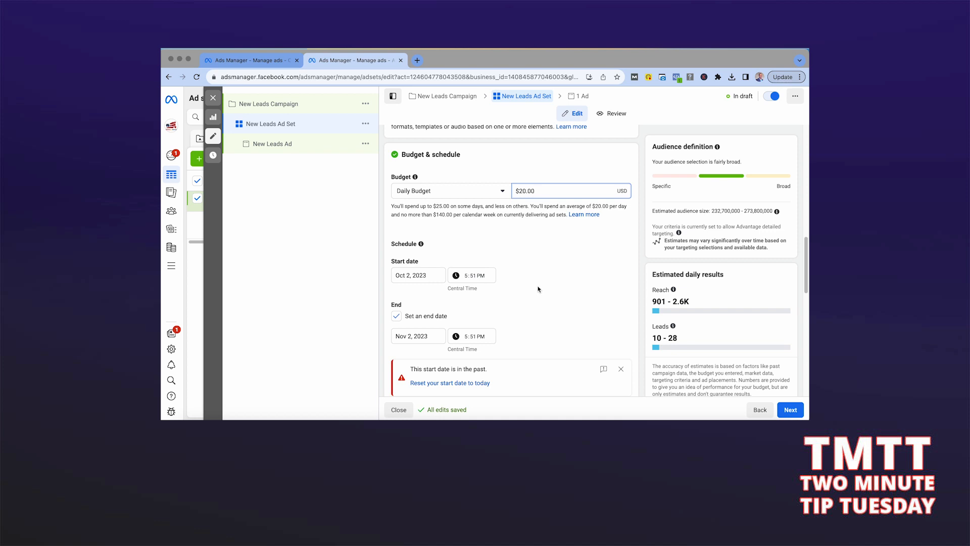
click(521, 191)
key(BackSpace)
text(3)
click(534, 273)
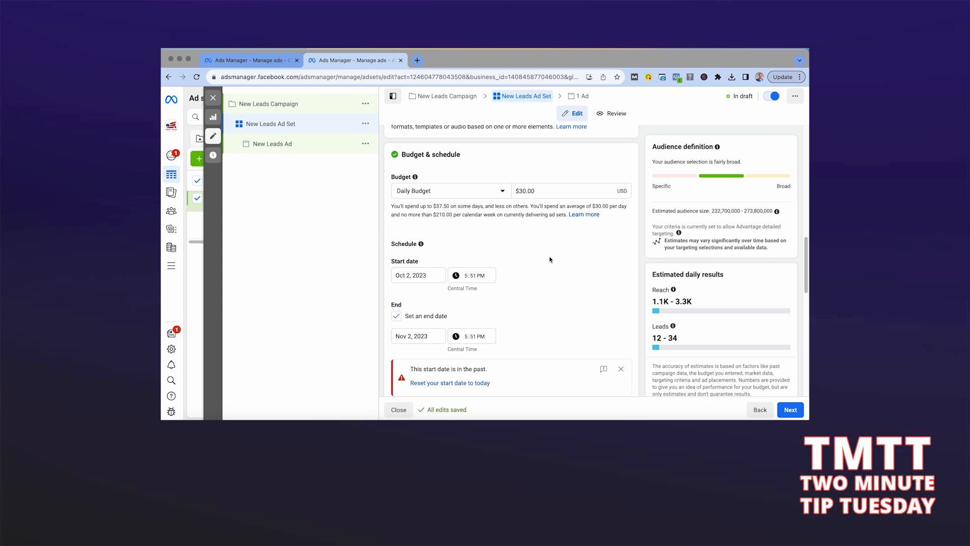
Set the ad set's daily budget amount to $10.00.
click(524, 194)
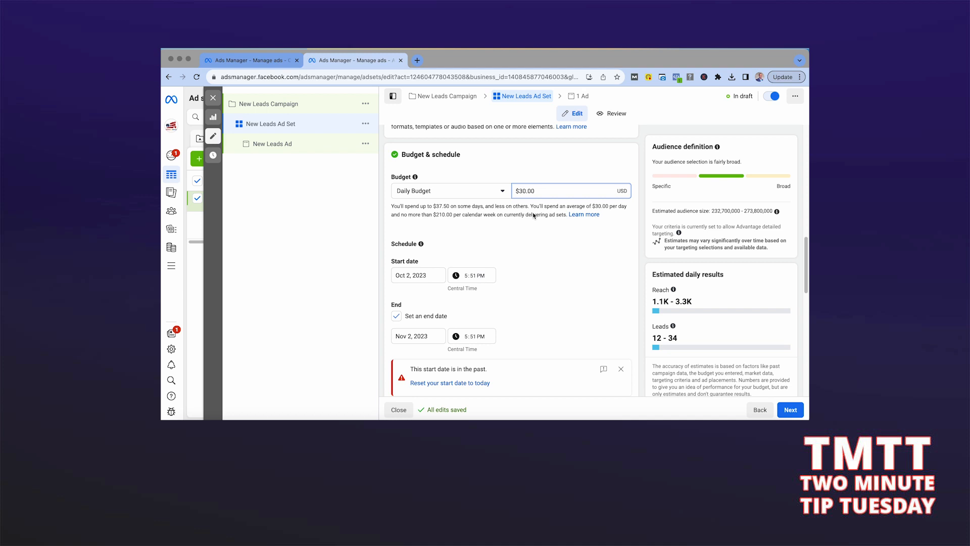
click(571, 259)
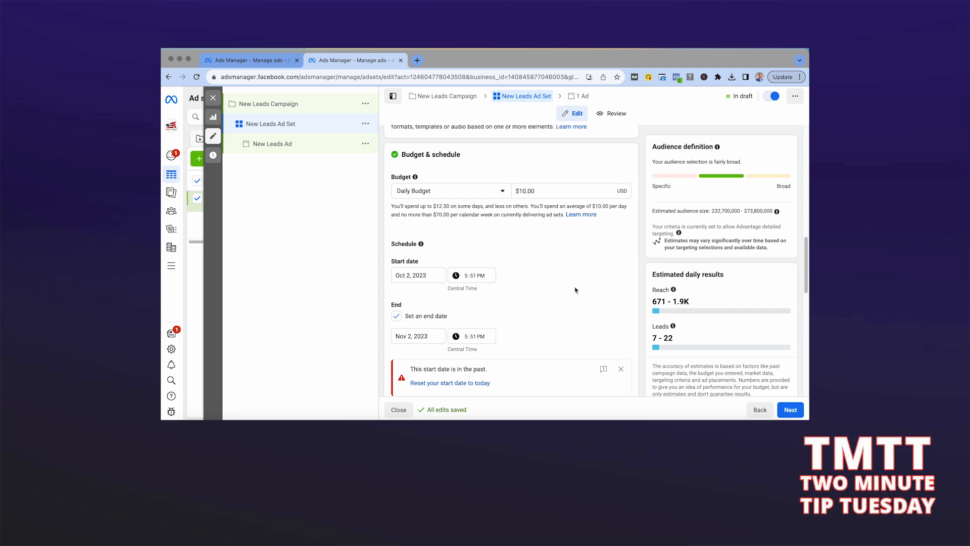
Schedule the ad set to start on Oct 3, 2023 at 12:00 AM.
scroll(437, 275, down, 1)
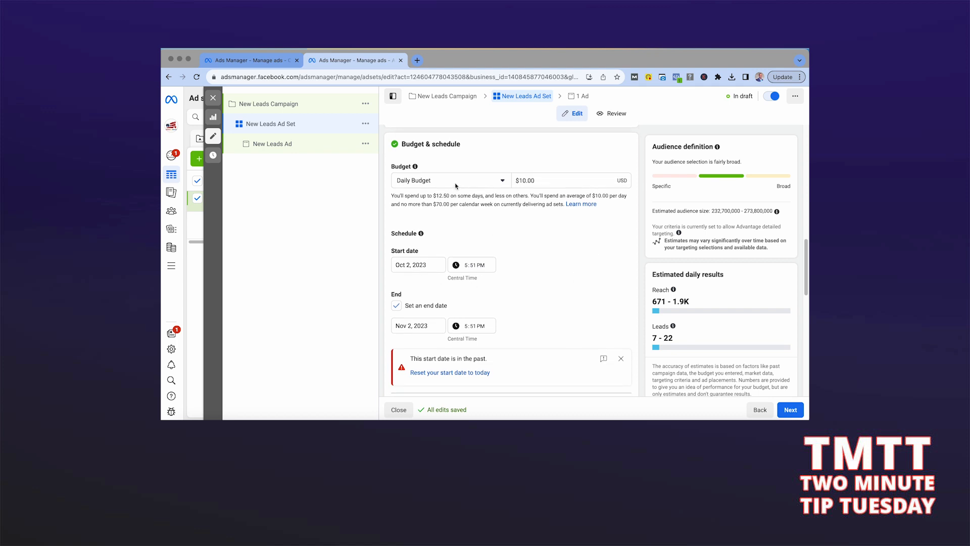
click(424, 264)
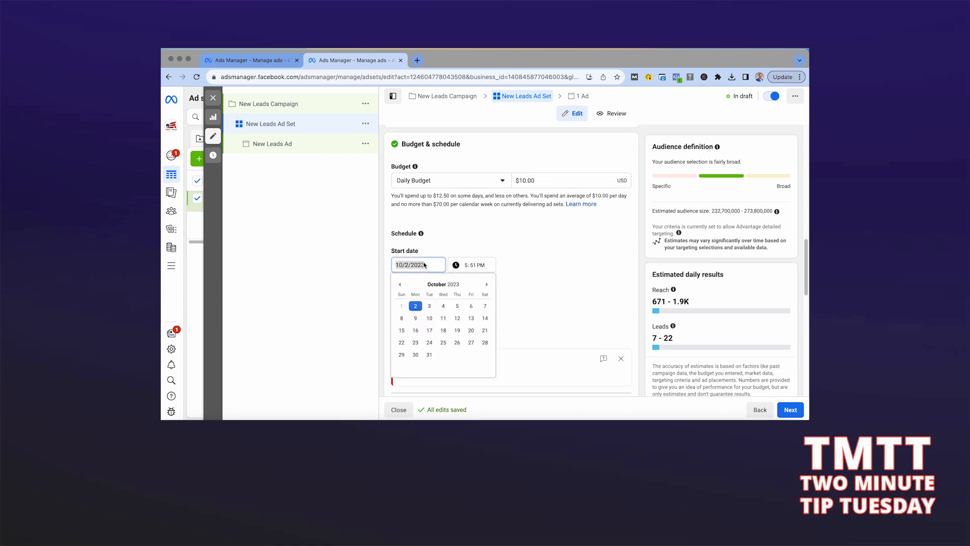
click(430, 305)
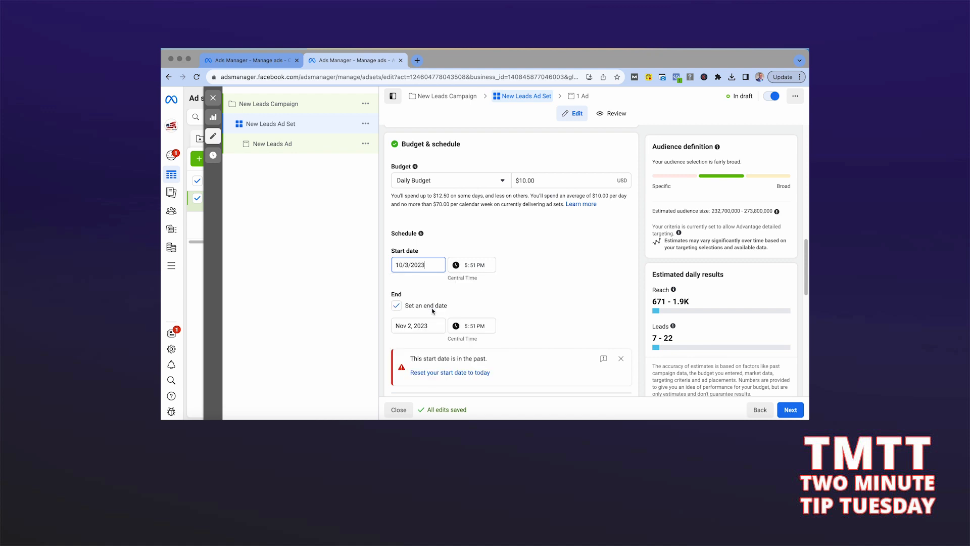
click(465, 268)
text(12)
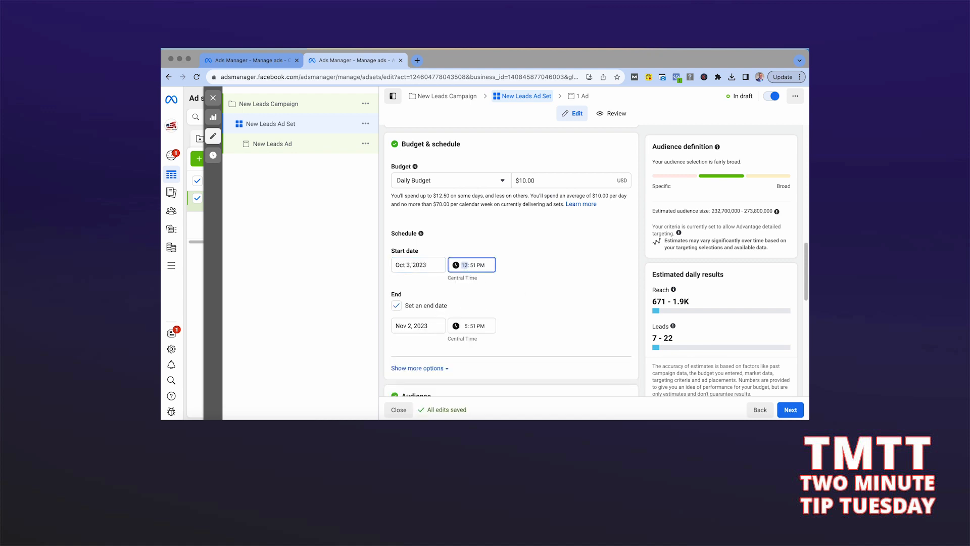
key(Tab)
text(00)
click(479, 266)
text(a)
click(569, 273)
Toggle the option to set an end date in the ad set's schedule.
click(397, 307)
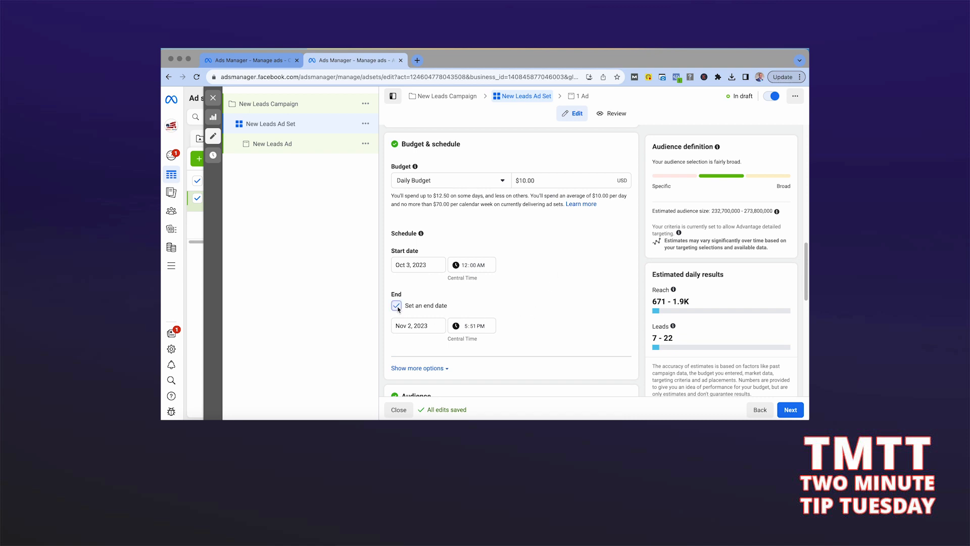